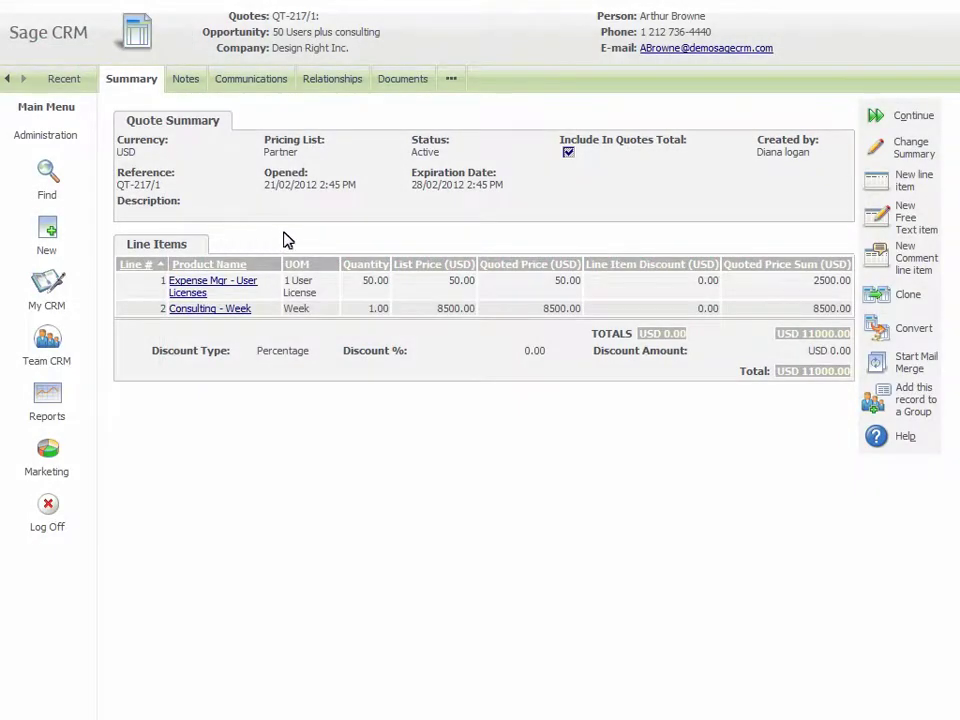
Add the opening line 'Great to talk to you.' to My Quote Template.html and merge it into quote QT-217/1
{"action": "left_click", "coordinate": [386, 79]}
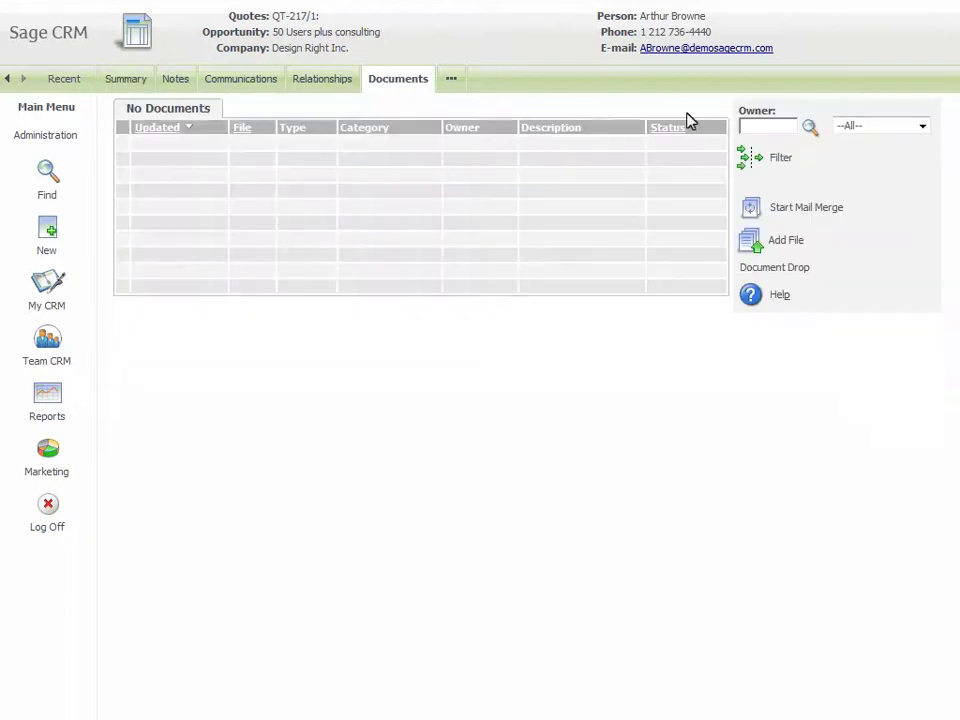
{"action": "left_click", "coordinate": [750, 205]}
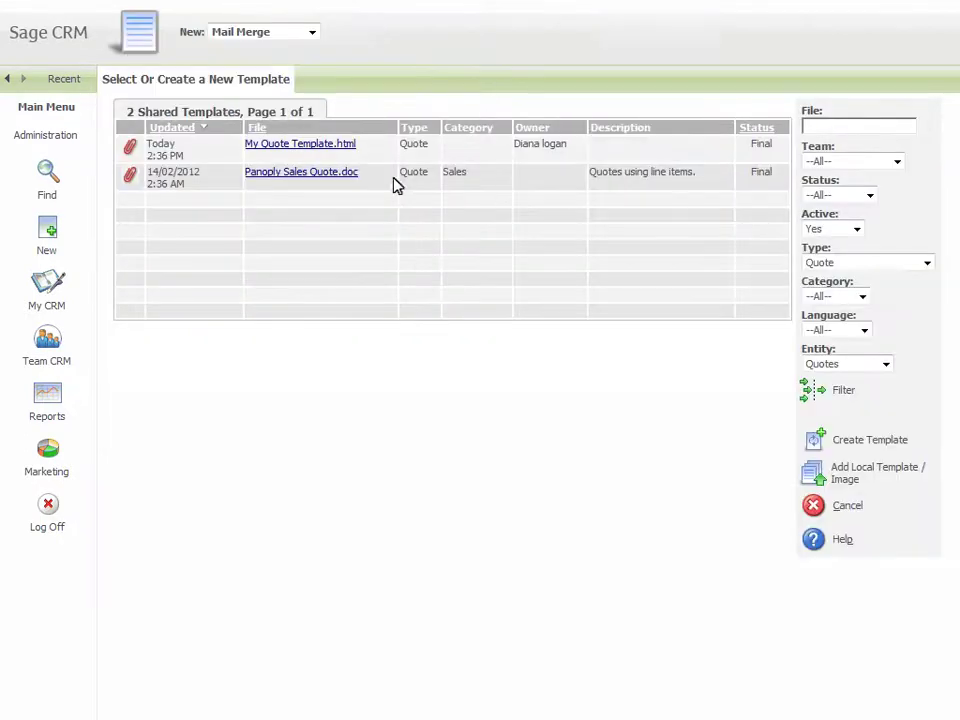
{"action": "left_click", "coordinate": [309, 146]}
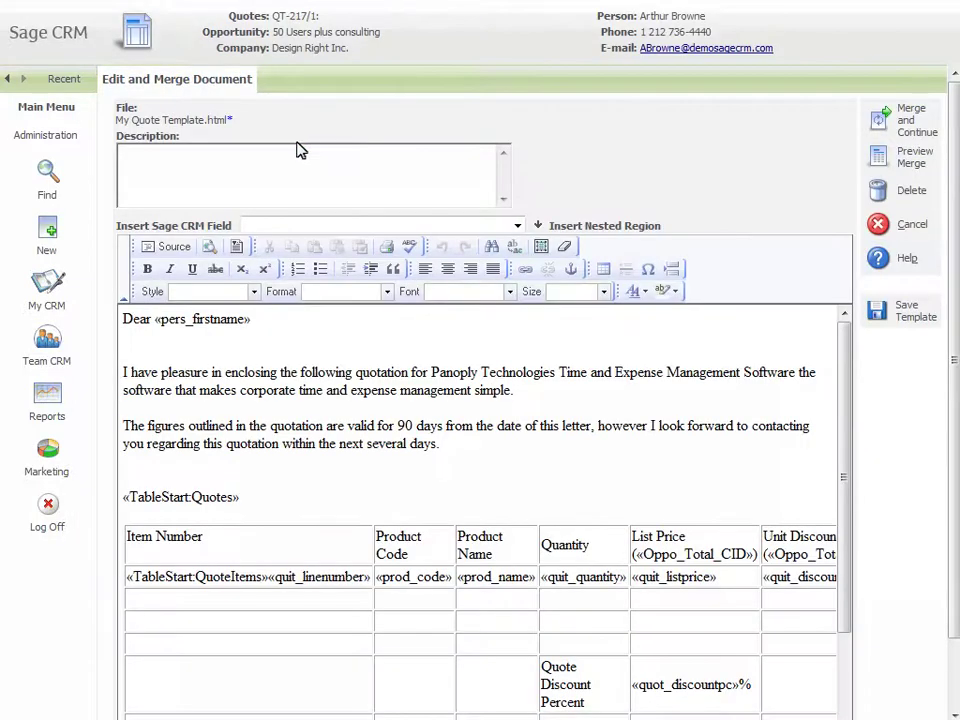
{"action": "left_click", "coordinate": [124, 372]}
{"action": "type", "text": "Great to talk"}
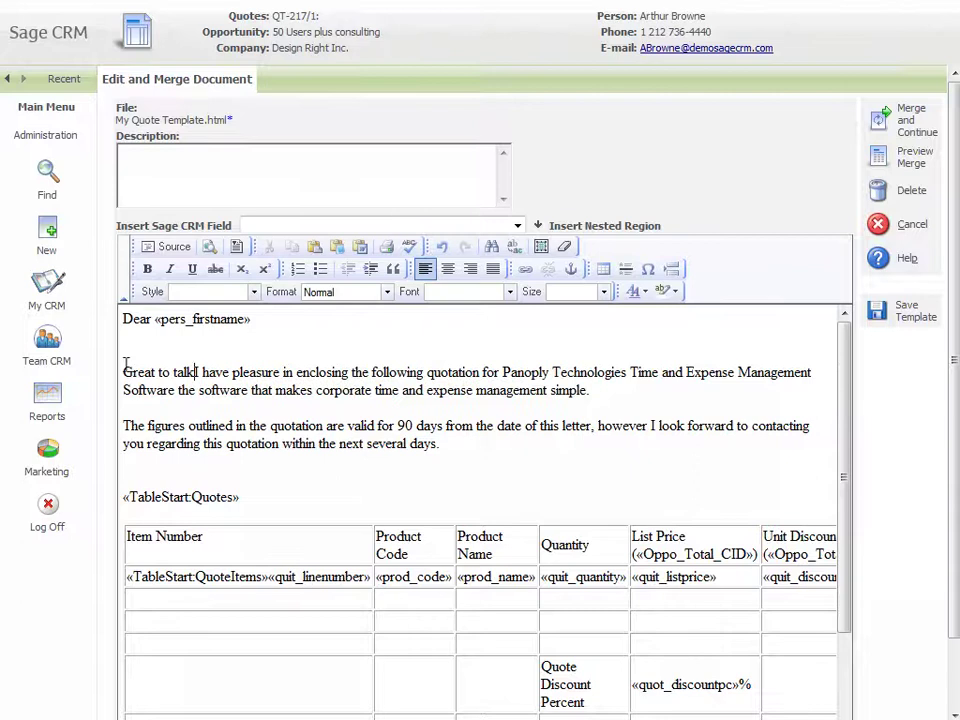
{"action": "type", "text": " to you "}
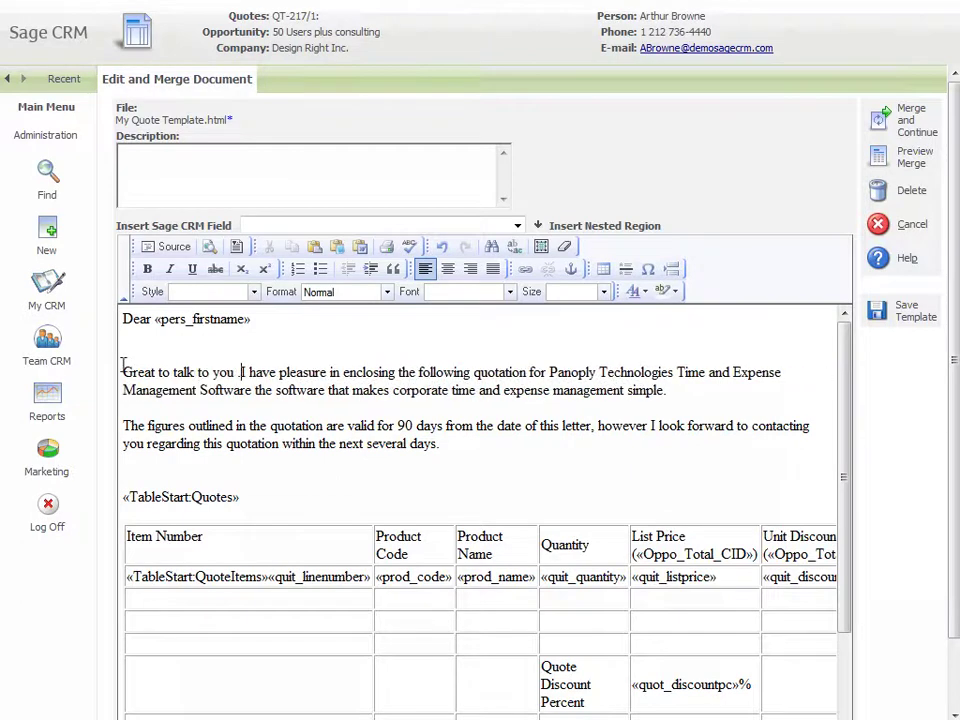
{"action": "type", "text": "."}
{"action": "key", "text": "Return"}
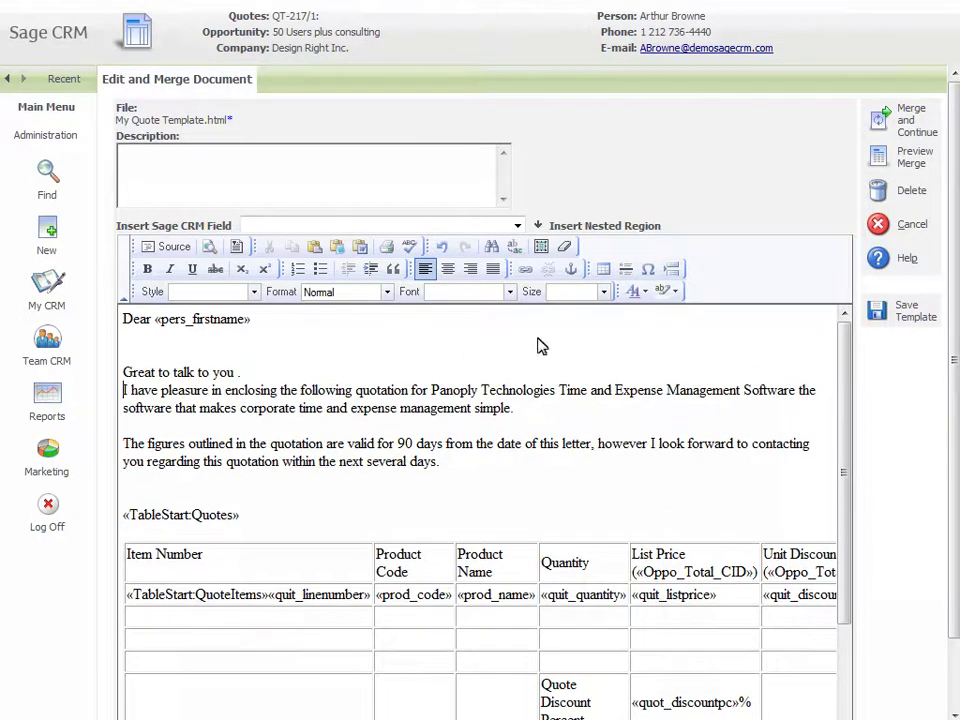
{"action": "left_click", "coordinate": [875, 122]}
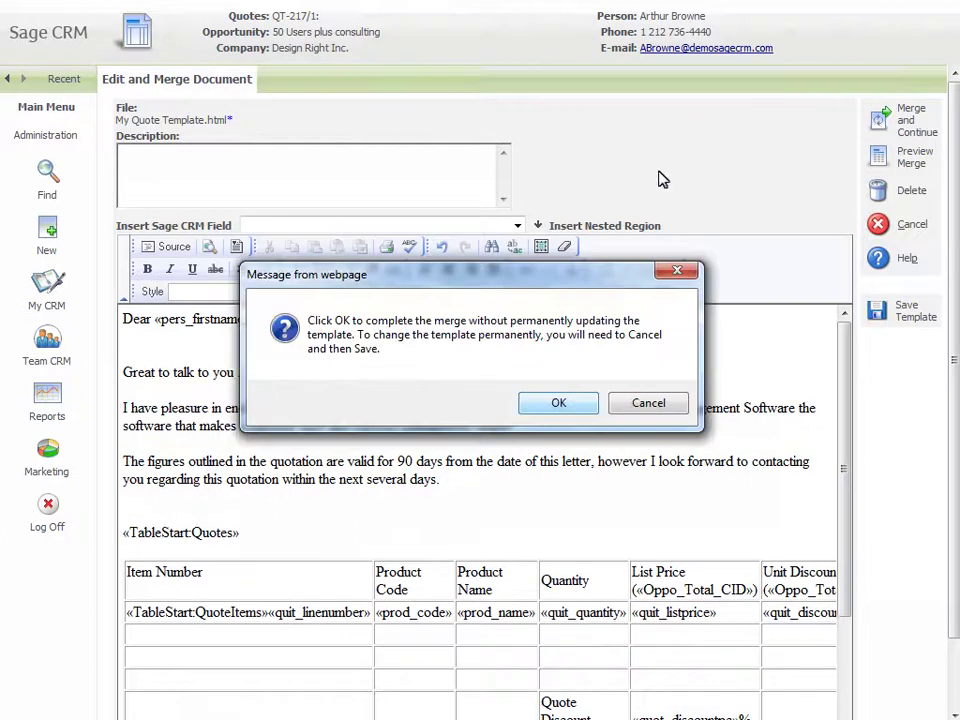
Confirm the merge without saving the template changes
{"action": "left_click", "coordinate": [558, 403]}
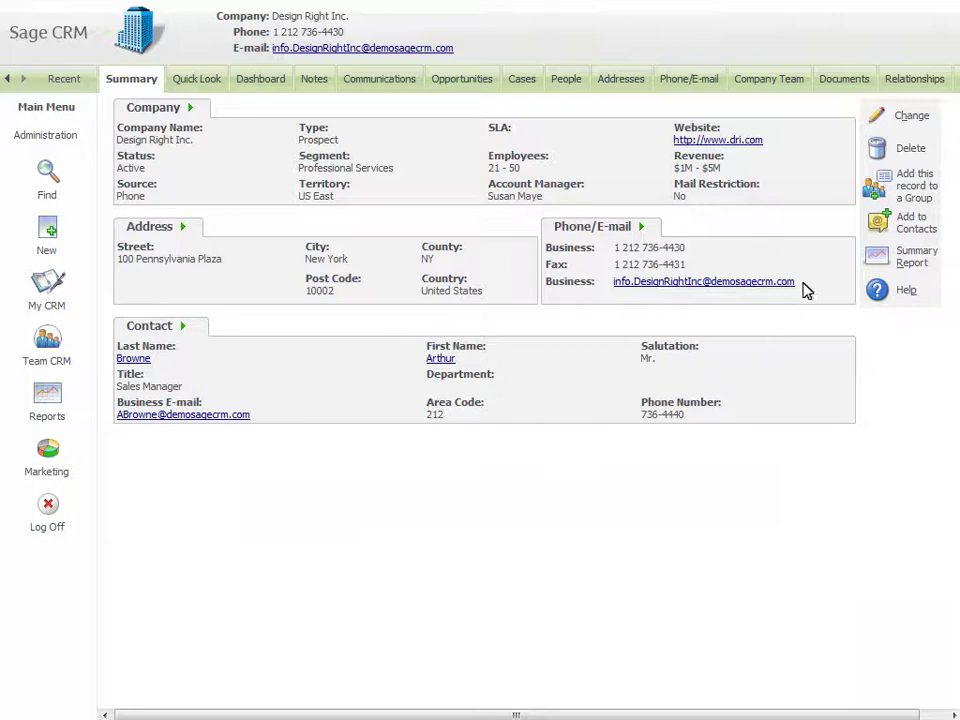
Create a new company merge template named 'February Early Bird Offer'
{"action": "left_click", "coordinate": [845, 80]}
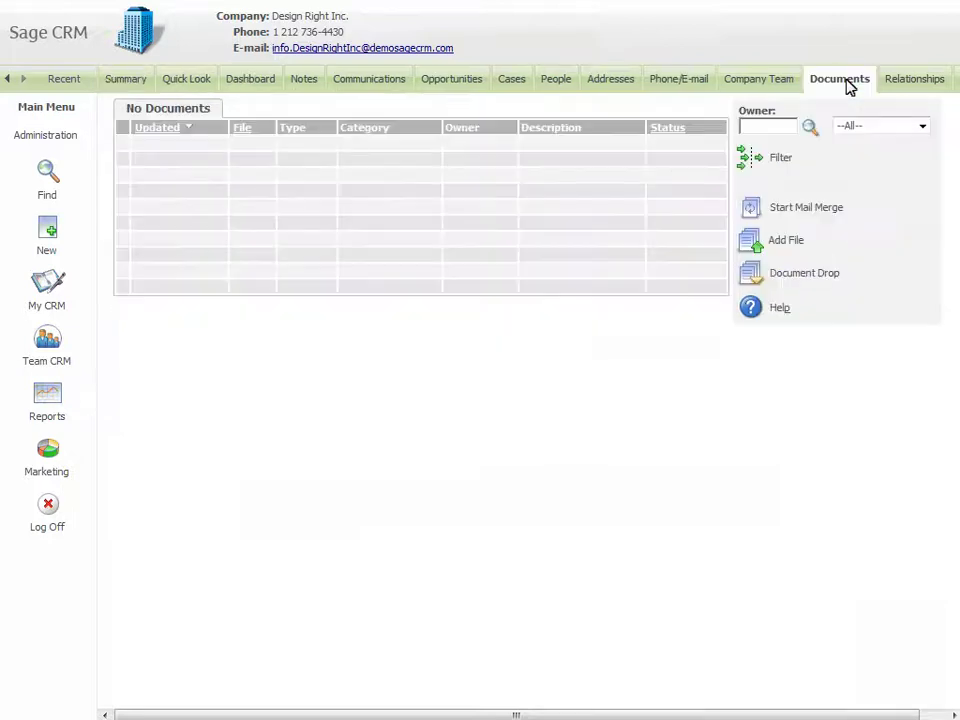
{"action": "left_click", "coordinate": [755, 210]}
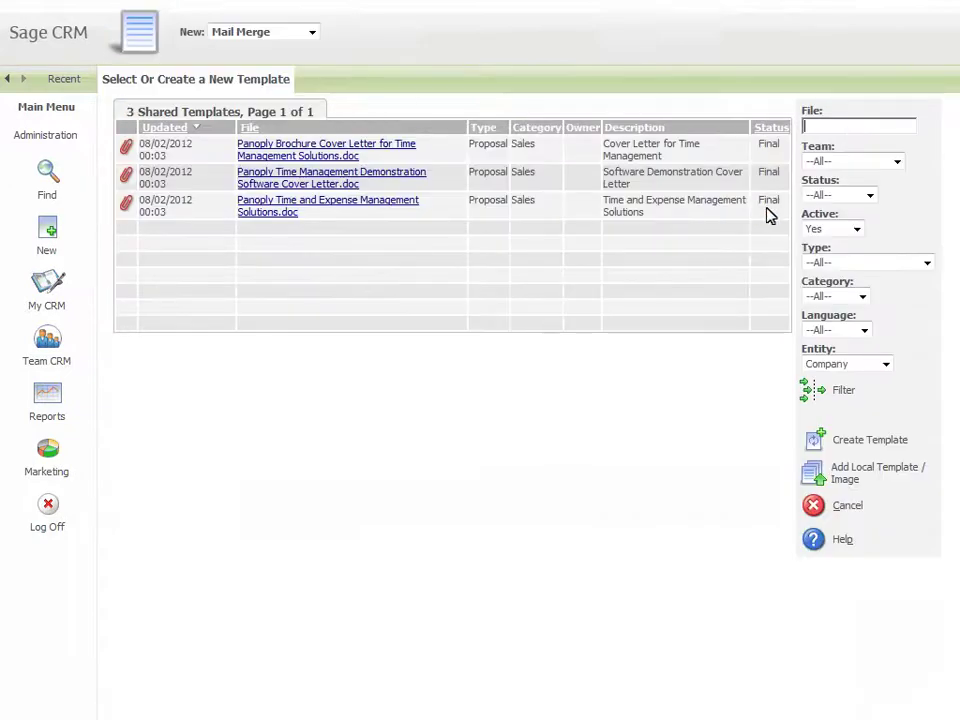
{"action": "left_click", "coordinate": [815, 443]}
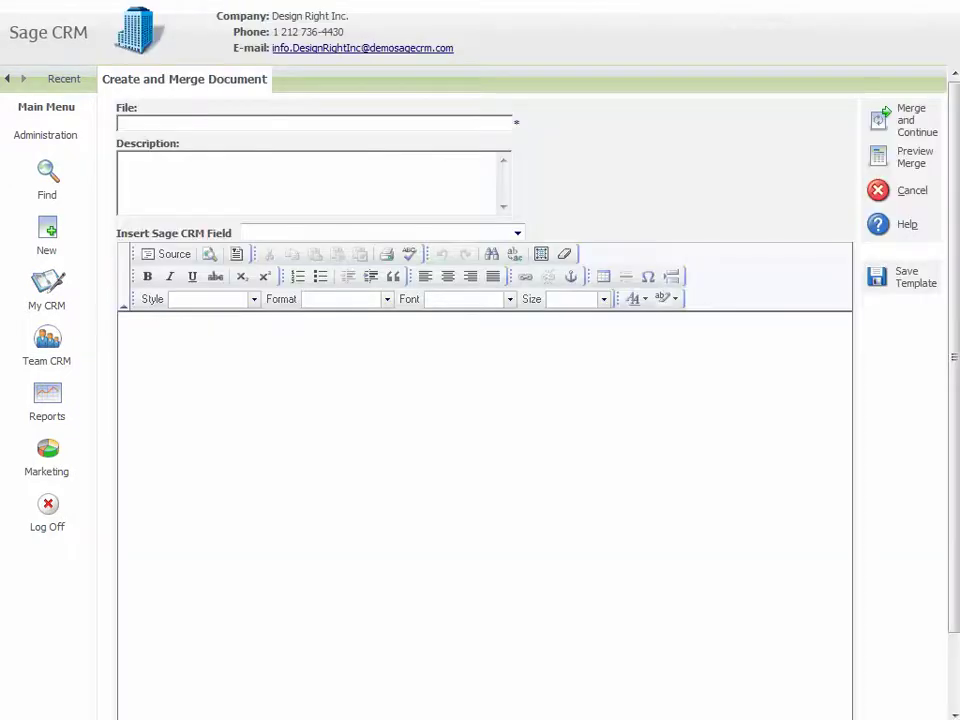
{"action": "type", "text": "February Early Bir"}
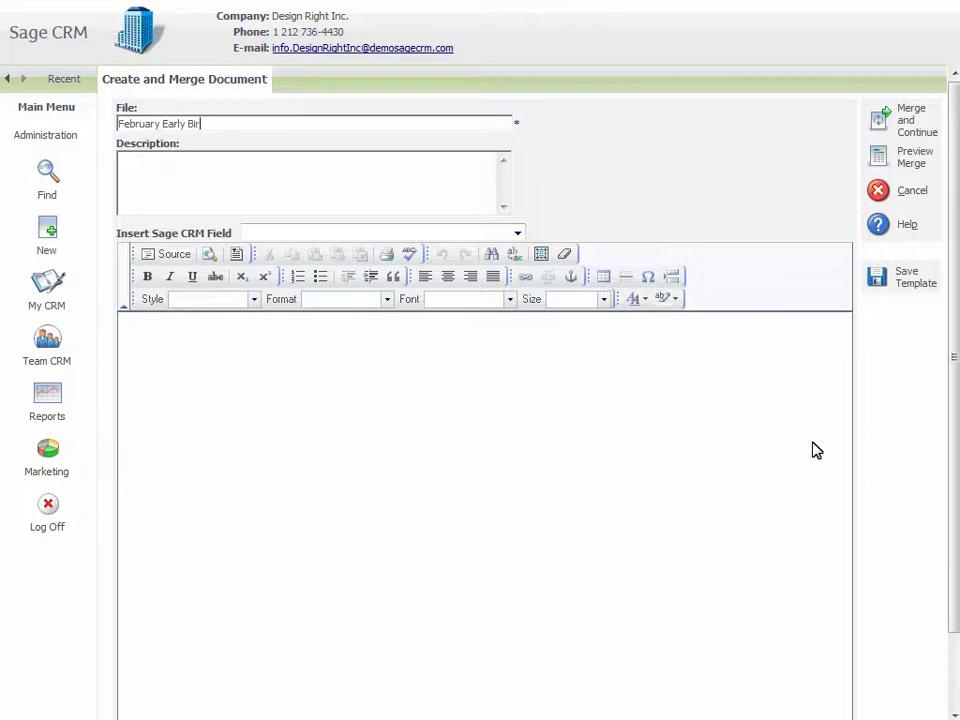
{"action": "type", "text": "d Offer"}
Write the bold heading 'Early Bird Offer' in the template body
{"action": "left_click", "coordinate": [138, 388]}
{"action": "type", "text": "Earl"}
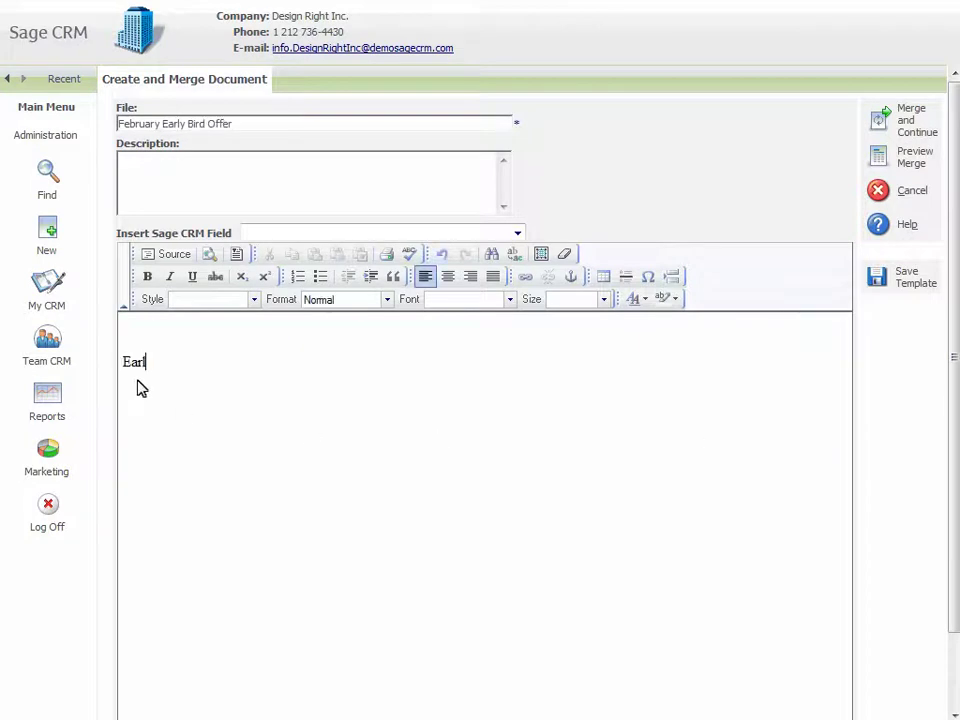
{"action": "type", "text": "y Bird Offer"}
{"action": "key", "text": "ctrl+a"}
{"action": "left_click", "coordinate": [148, 277]}
{"action": "key", "text": "End"}
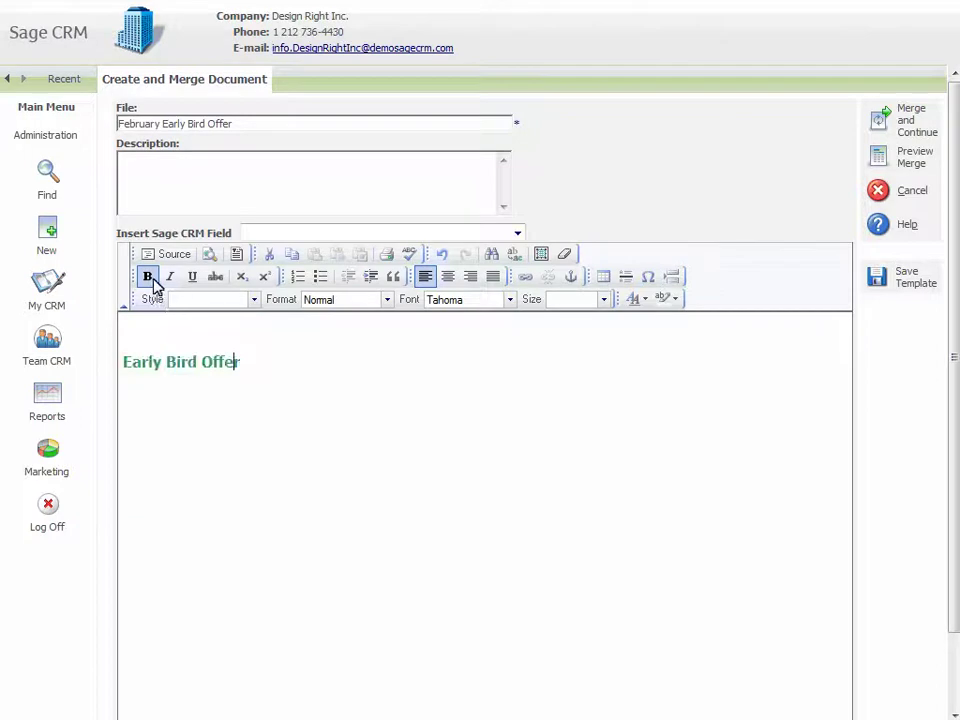
Insert company name and first name fields, then add ', you are invited to join us this February!'
{"action": "left_click", "coordinate": [510, 231]}
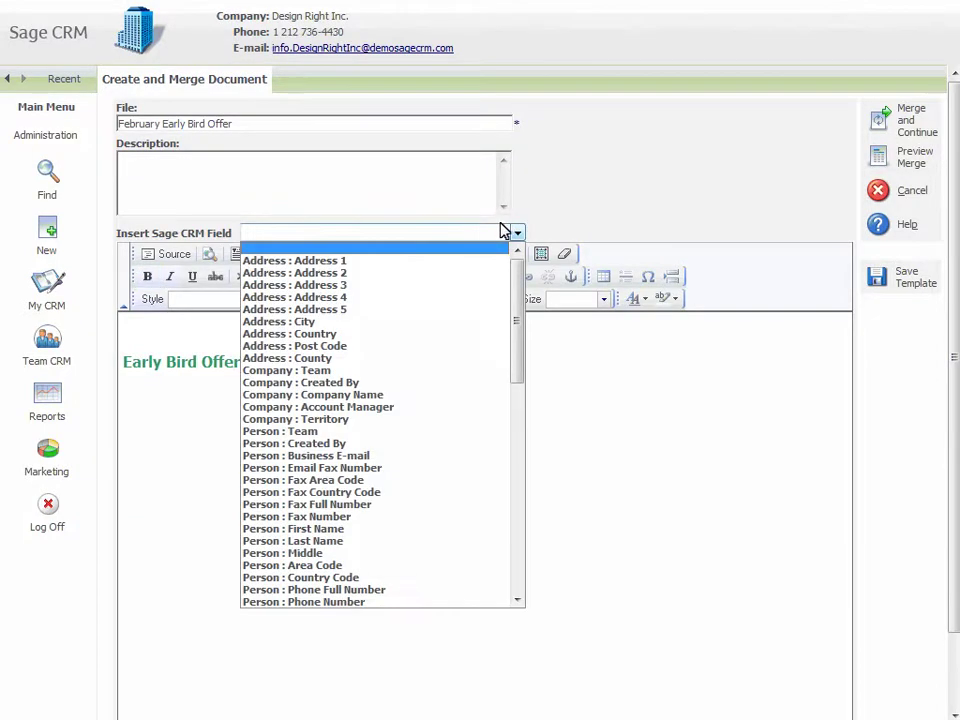
{"action": "left_click", "coordinate": [405, 395]}
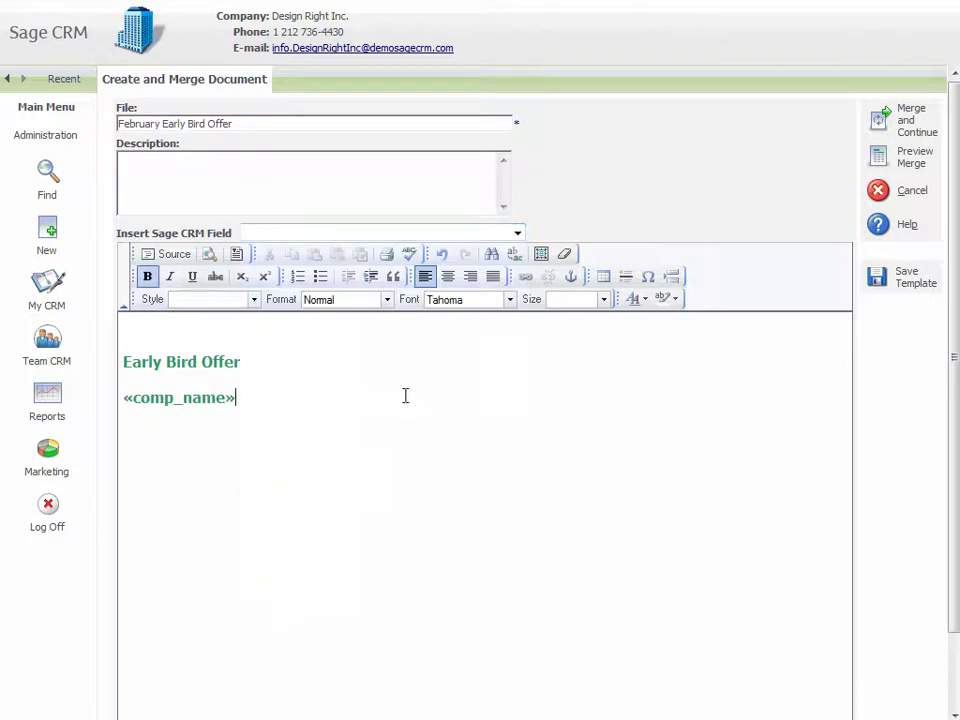
{"action": "left_click", "coordinate": [520, 233]}
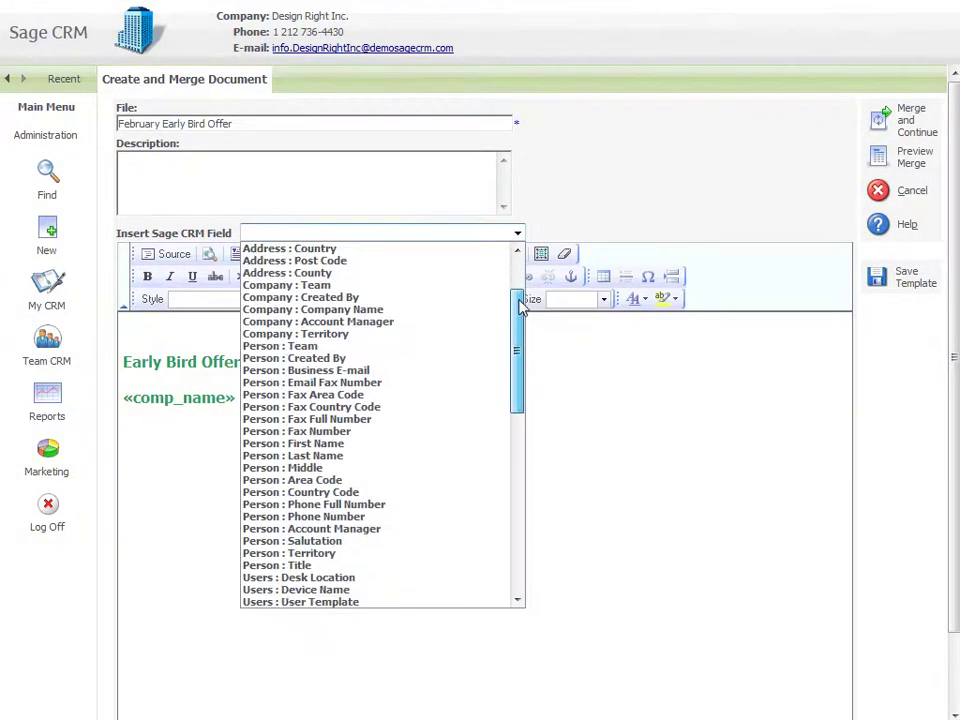
{"action": "scroll", "coordinate": [520, 310], "scroll_direction": "down", "scroll_amount": 1}
{"action": "left_click", "coordinate": [300, 534]}
{"action": "type", "text": ", you are invi"}
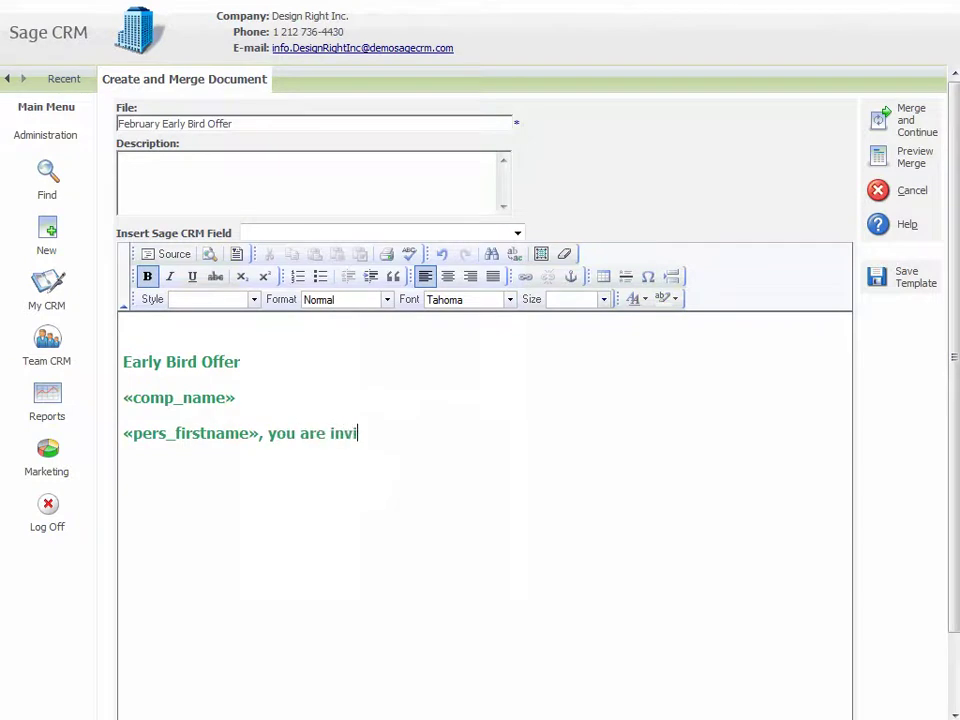
{"action": "type", "text": "ted to join us this February!"}
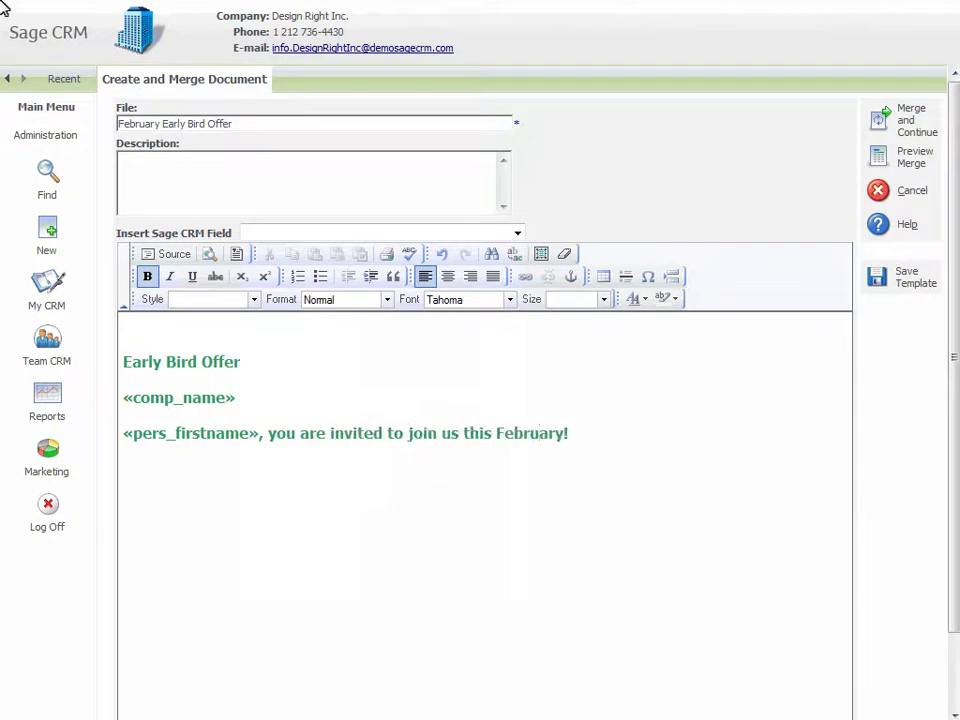
Save the February Early Bird Offer template and return to the shared template list
{"action": "left_click", "coordinate": [882, 275]}
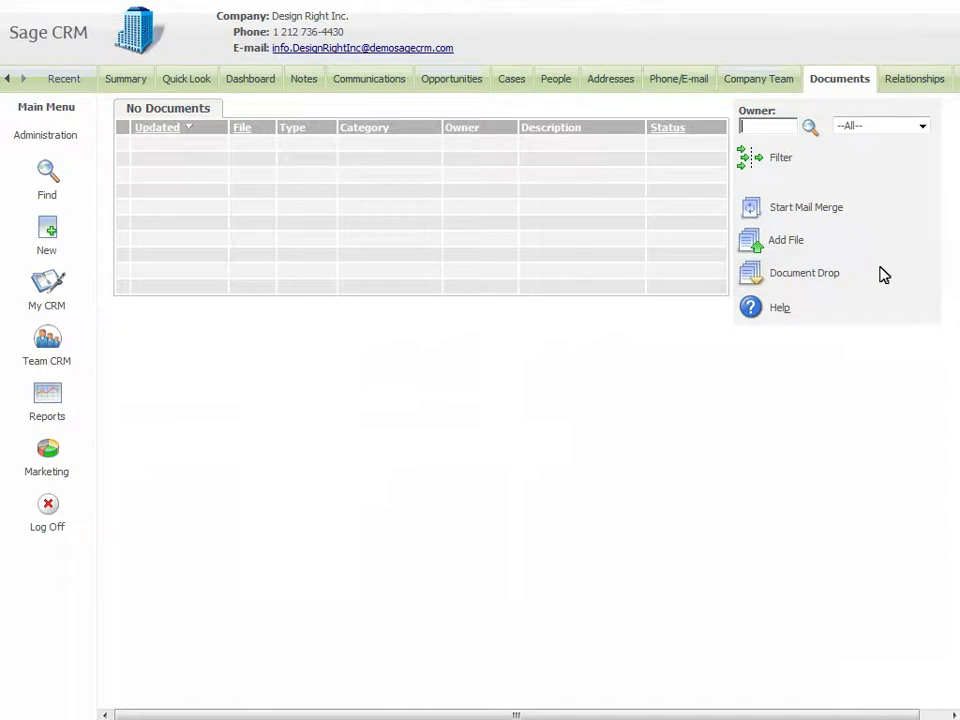
{"action": "left_click", "coordinate": [747, 215]}
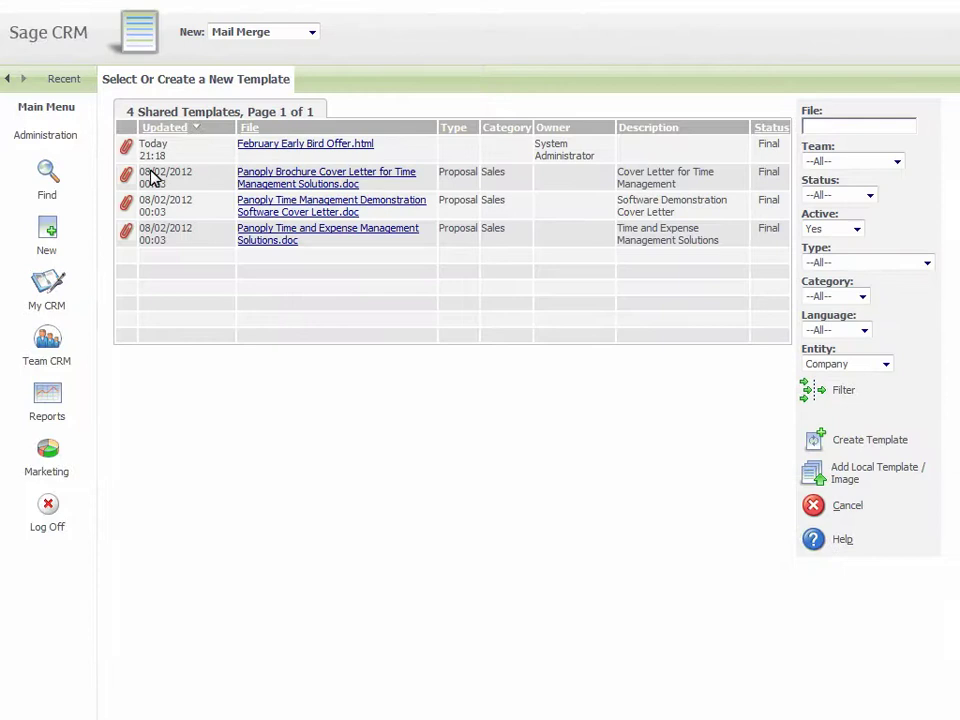
Save the February Early Bird Offer template page locally as FebruaryEarlyBirdOffer
{"action": "left_click", "coordinate": [126, 148]}
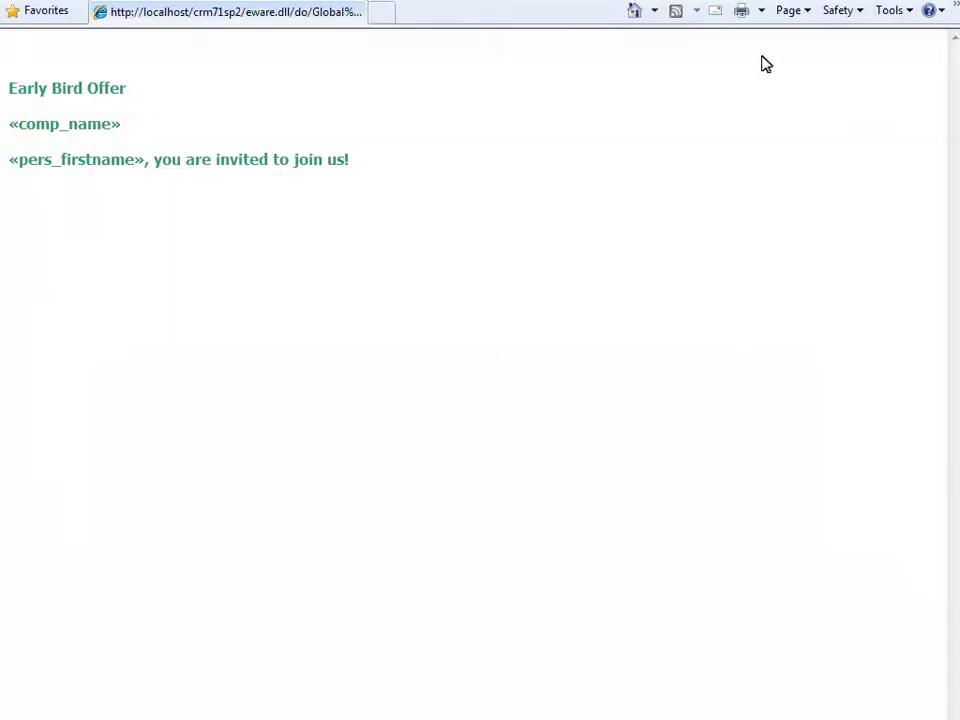
{"action": "left_click", "coordinate": [789, 10]}
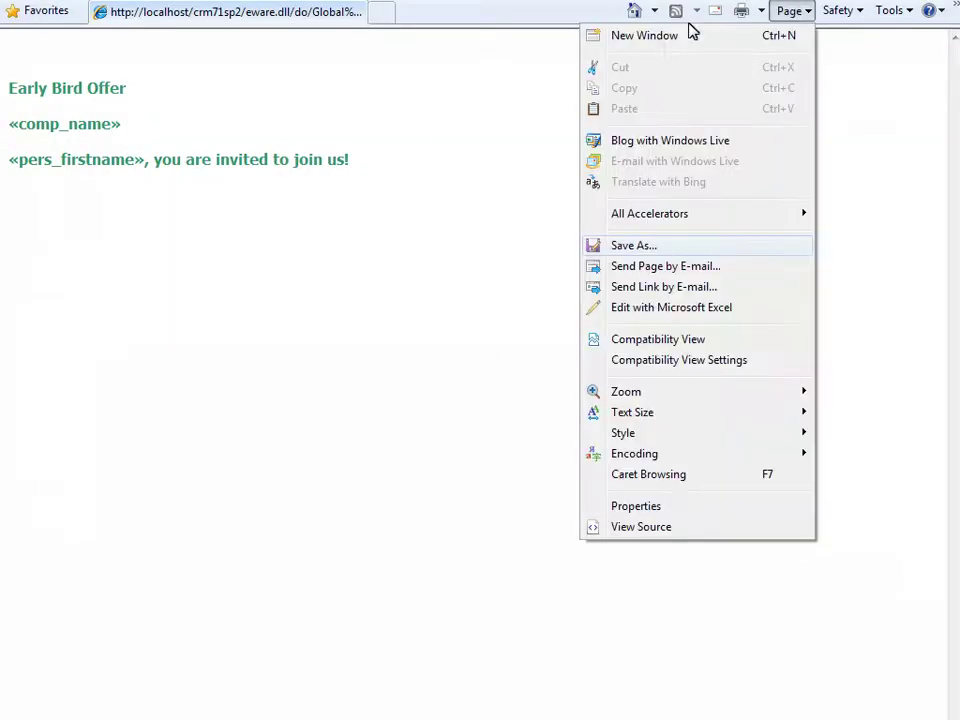
{"action": "left_click", "coordinate": [592, 243]}
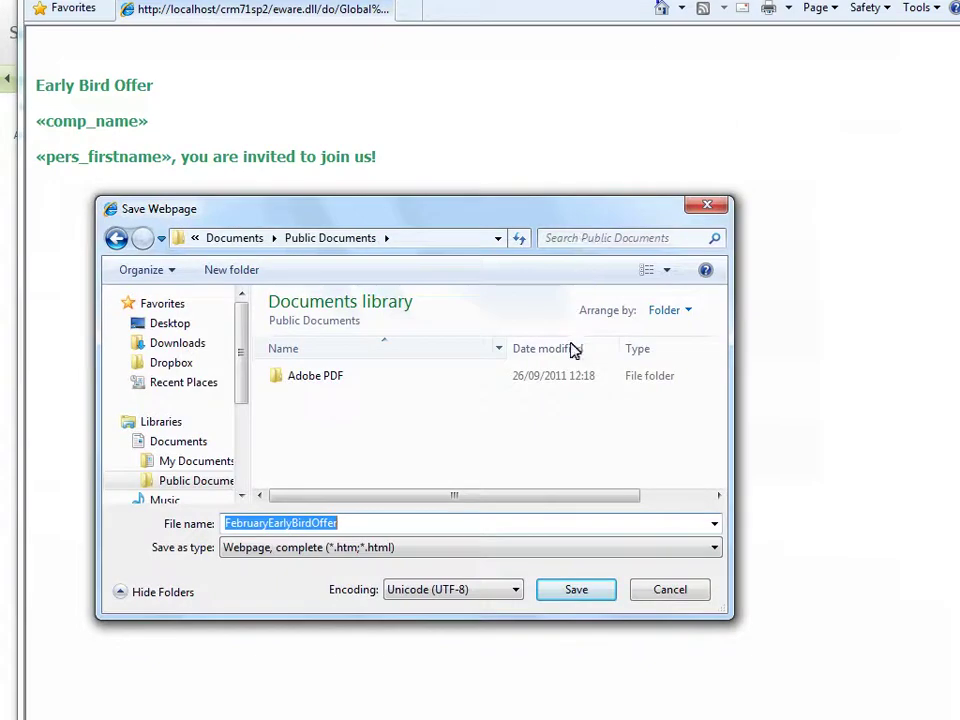
{"action": "left_click", "coordinate": [569, 592]}
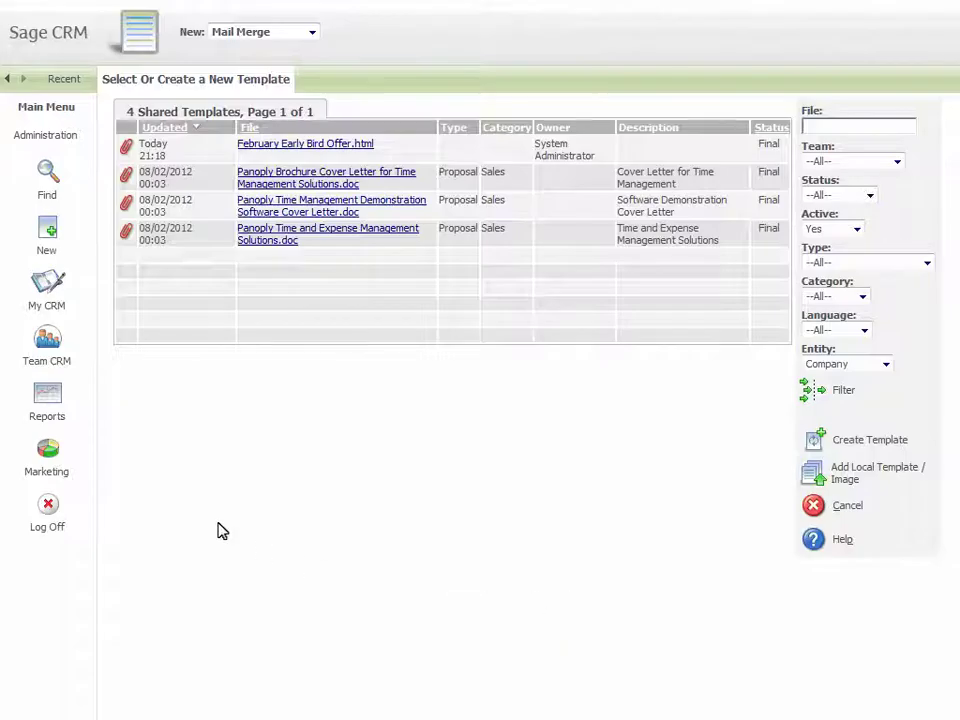
Add FebruaryEarlyBirdOffer.html under Document Templates, linked to the Company entity
{"action": "left_click", "coordinate": [18, 134]}
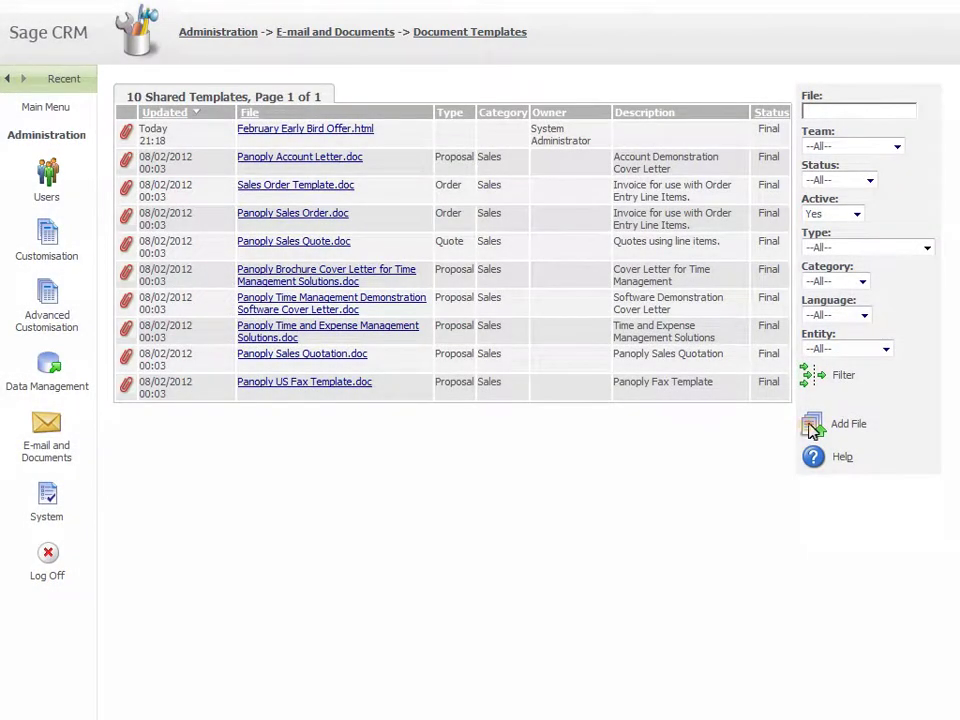
{"action": "left_click", "coordinate": [812, 424]}
{"action": "left_click", "coordinate": [526, 320]}
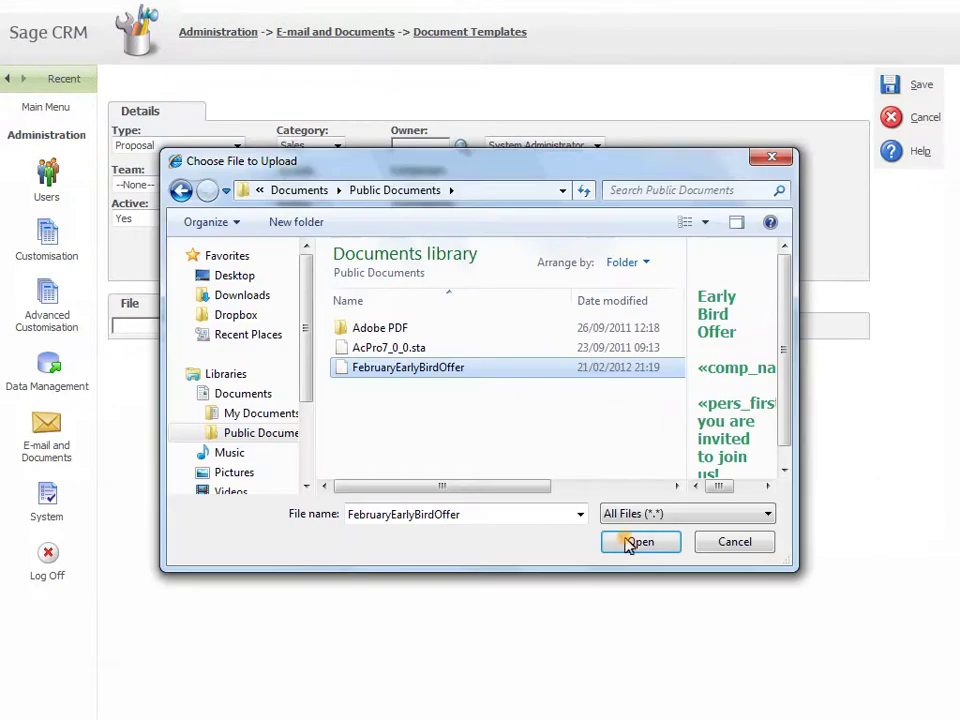
{"action": "left_click", "coordinate": [626, 540]}
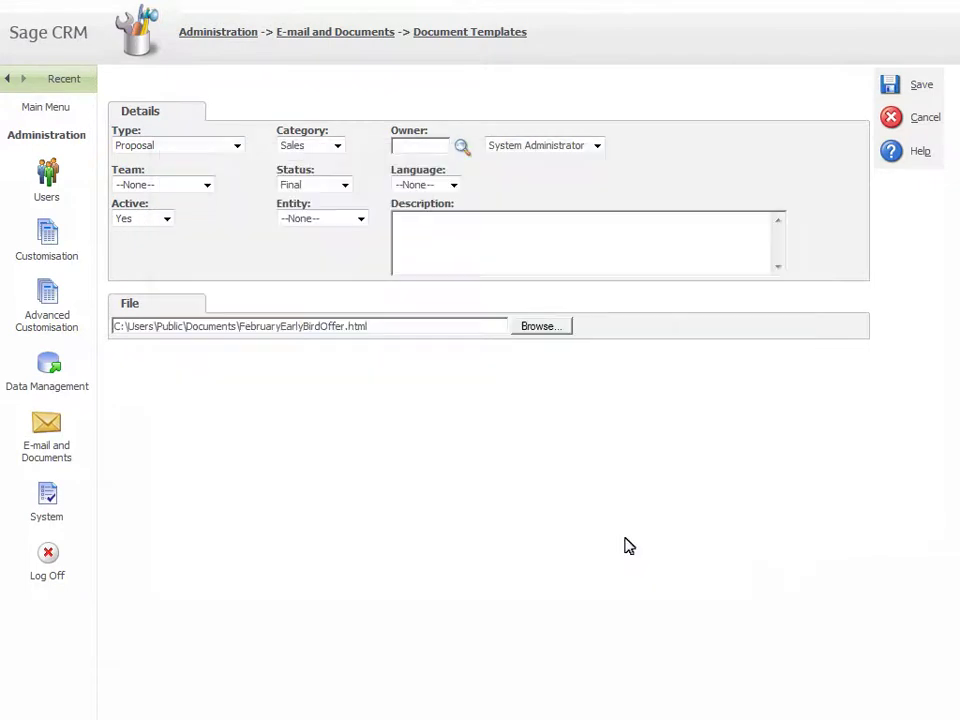
{"action": "left_click", "coordinate": [361, 220]}
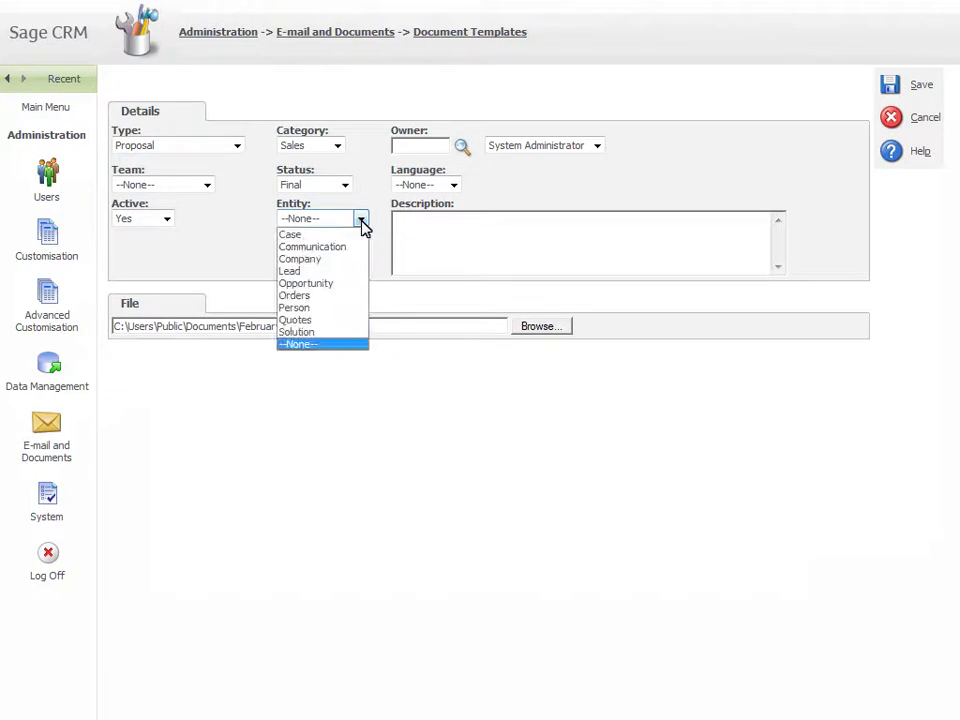
{"action": "left_click", "coordinate": [320, 260]}
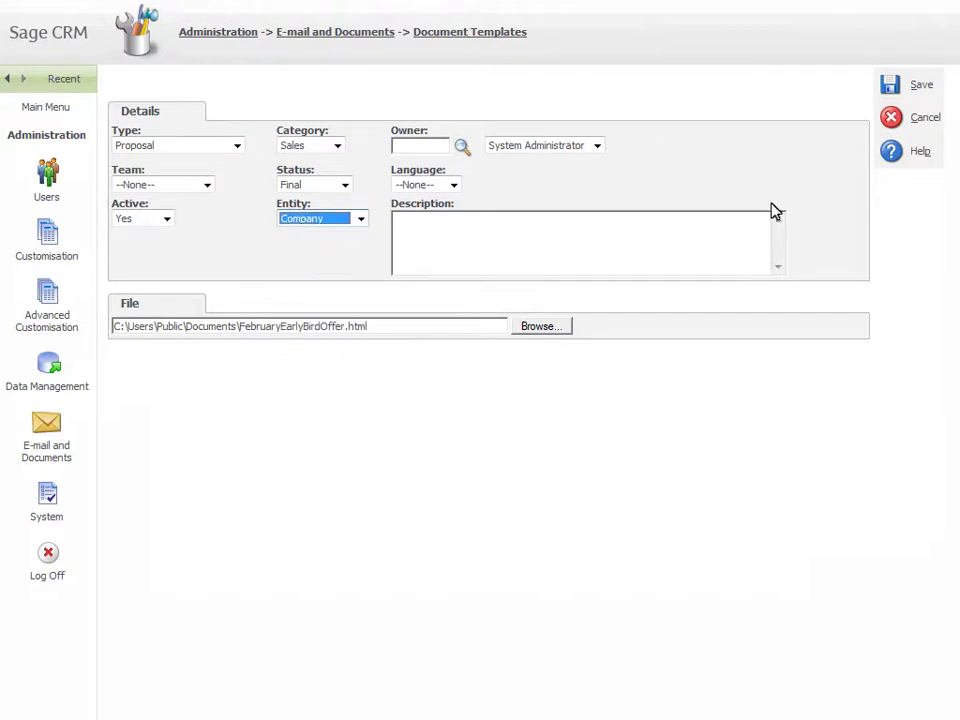
{"action": "left_click", "coordinate": [890, 85]}
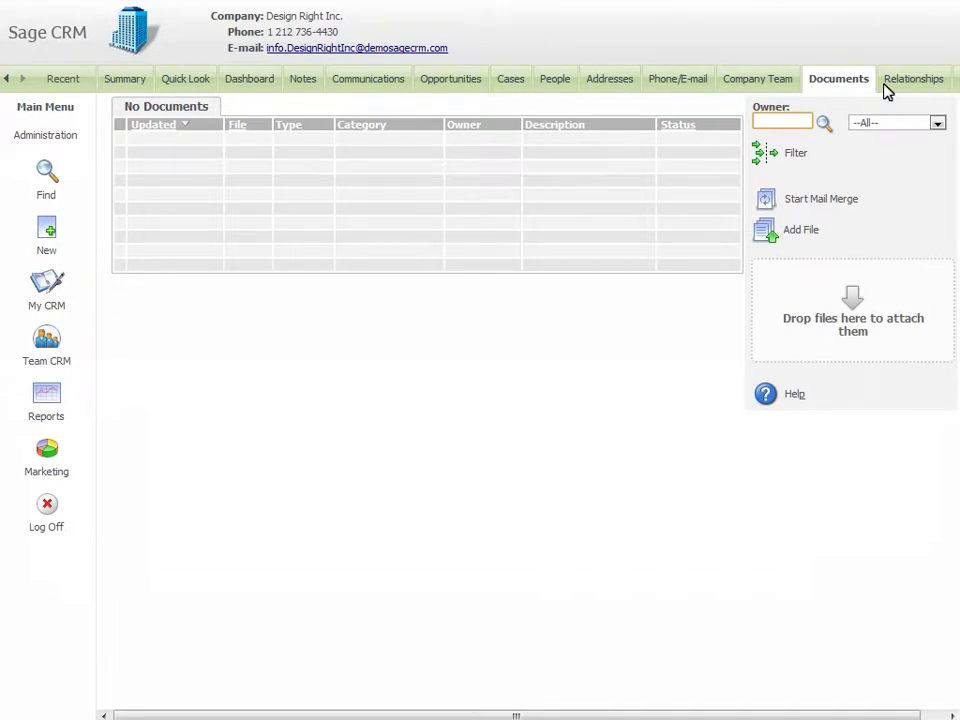
Upload MyInvite.docx as a local template with its entity set to Company
{"action": "left_click", "coordinate": [763, 197]}
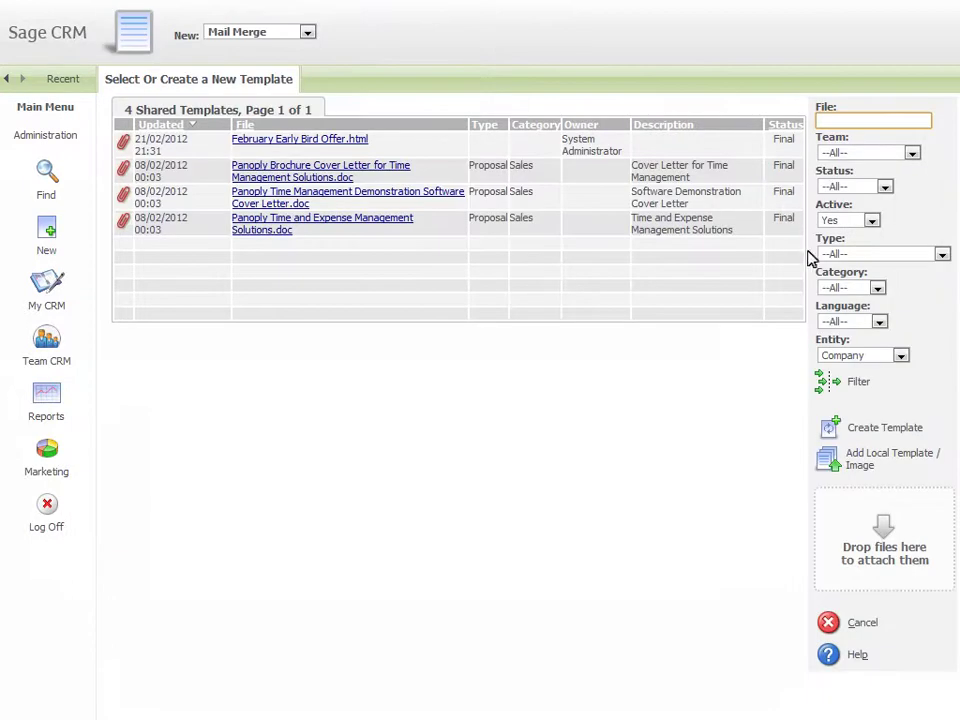
{"action": "left_click", "coordinate": [829, 460]}
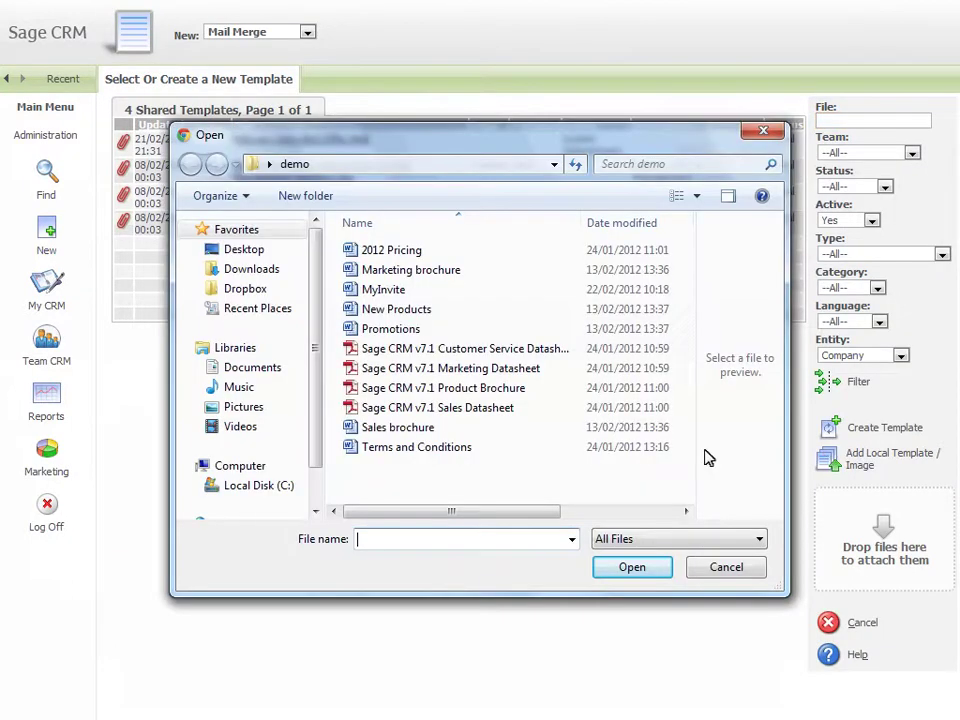
{"action": "left_click", "coordinate": [385, 290]}
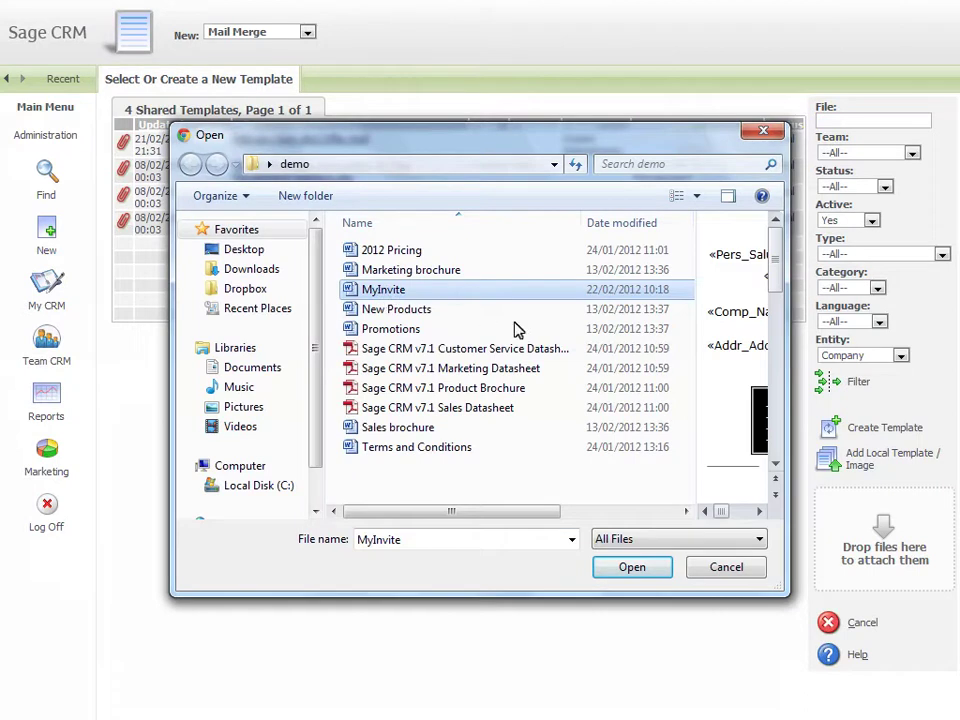
{"action": "left_click", "coordinate": [630, 567]}
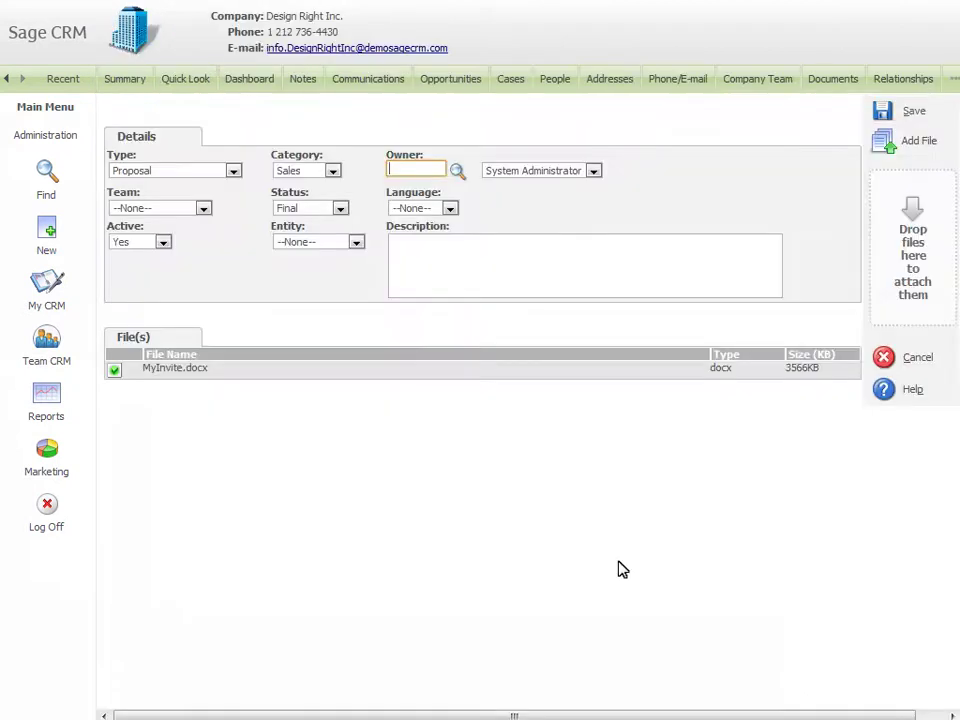
{"action": "left_click", "coordinate": [355, 242]}
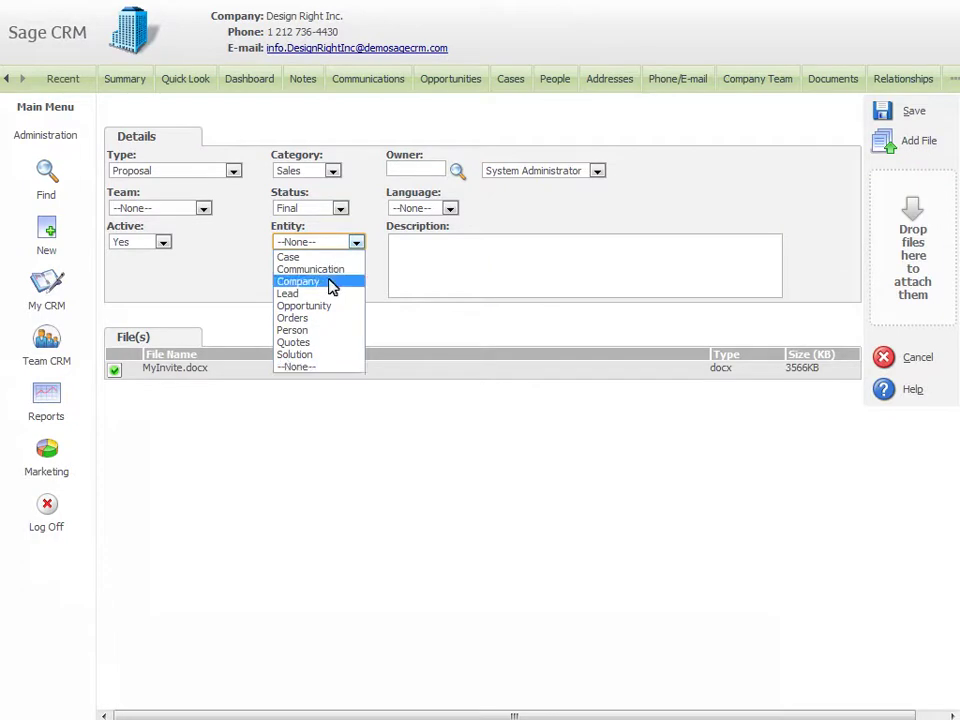
{"action": "left_click", "coordinate": [331, 283]}
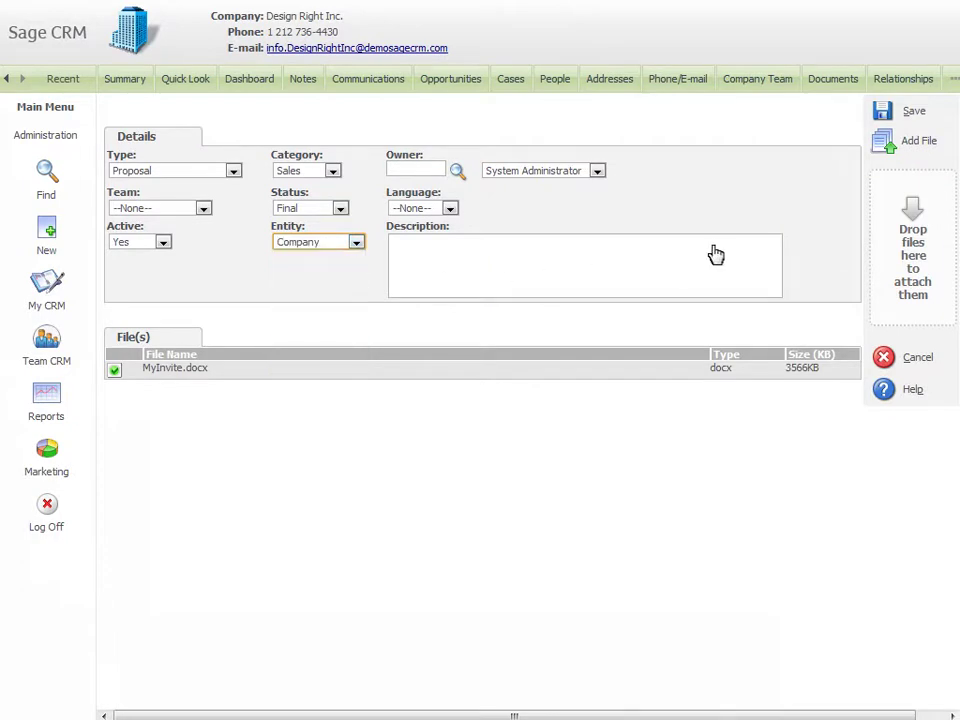
{"action": "left_click", "coordinate": [885, 115]}
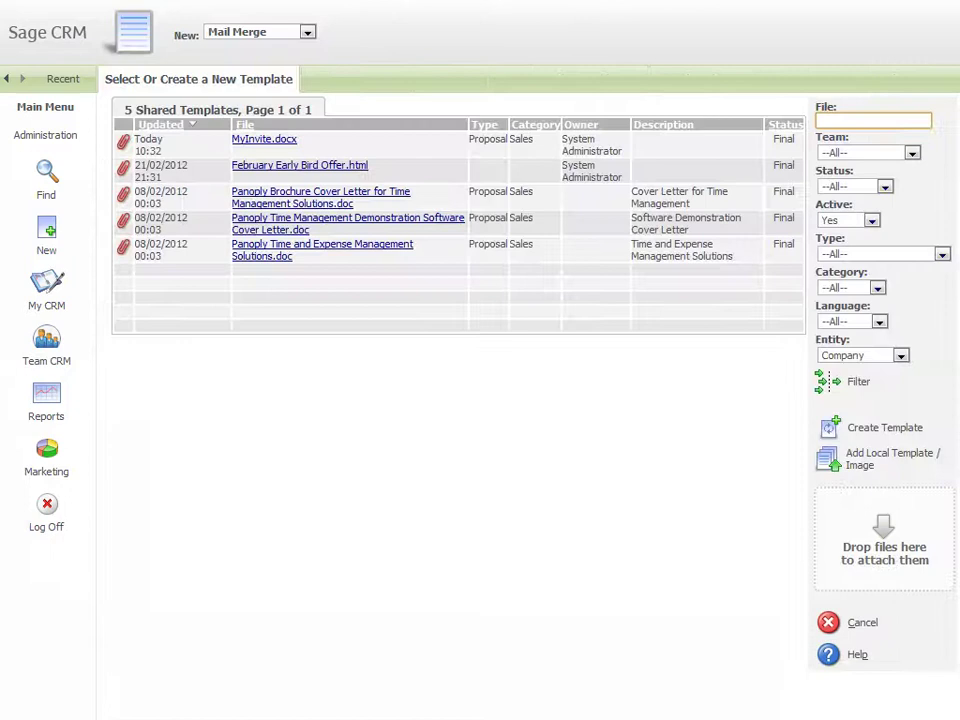